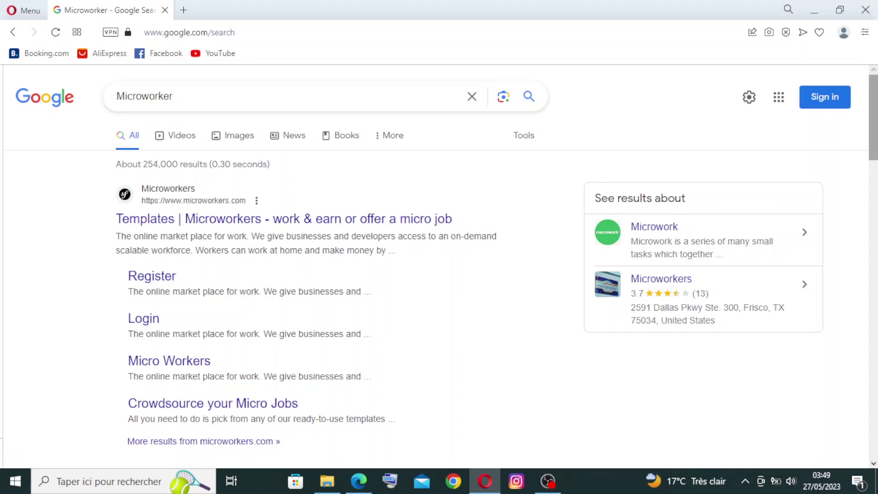
Open the 'Templates | Microworkers' result and scroll through the template cards to the end and back up
{"action": "left_click_drag", "start_coordinate": [873, 117], "coordinate": [873, 118]}
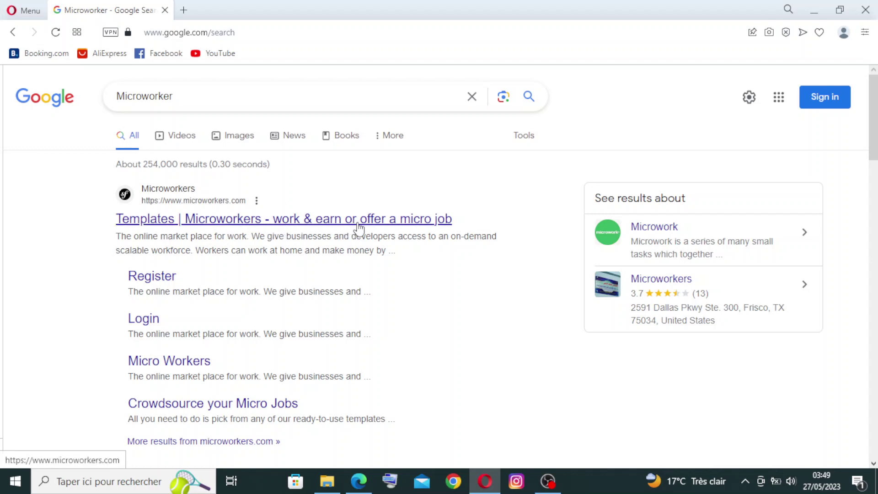
{"action": "left_click", "coordinate": [405, 220]}
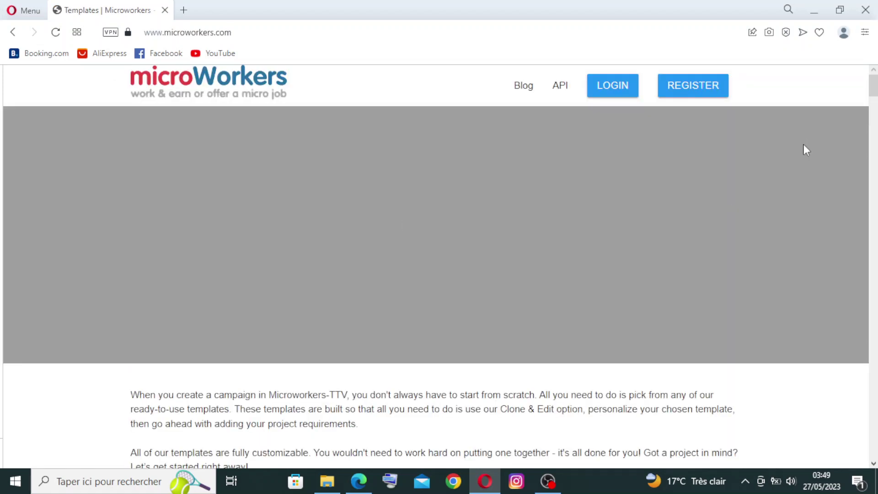
{"action": "scroll", "coordinate": [802, 144], "scroll_direction": "down", "scroll_amount": 8}
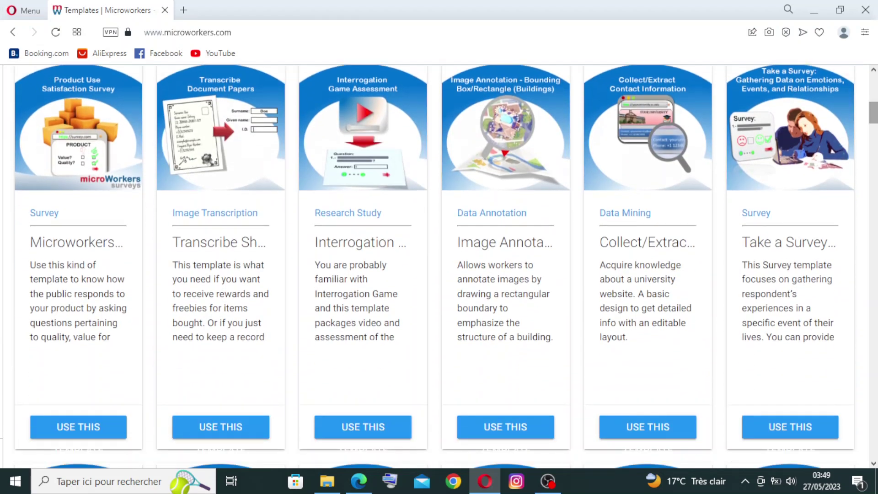
{"action": "scroll", "coordinate": [439, 267], "scroll_direction": "down", "scroll_amount": 4}
{"action": "scroll", "coordinate": [439, 266], "scroll_direction": "down", "scroll_amount": 3}
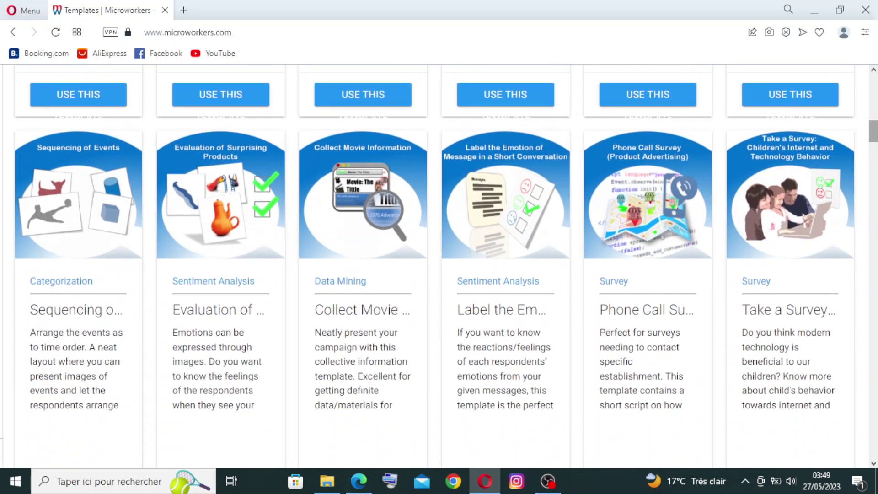
{"action": "scroll", "coordinate": [439, 267], "scroll_direction": "down", "scroll_amount": 2}
{"action": "scroll", "coordinate": [439, 266], "scroll_direction": "down", "scroll_amount": 8}
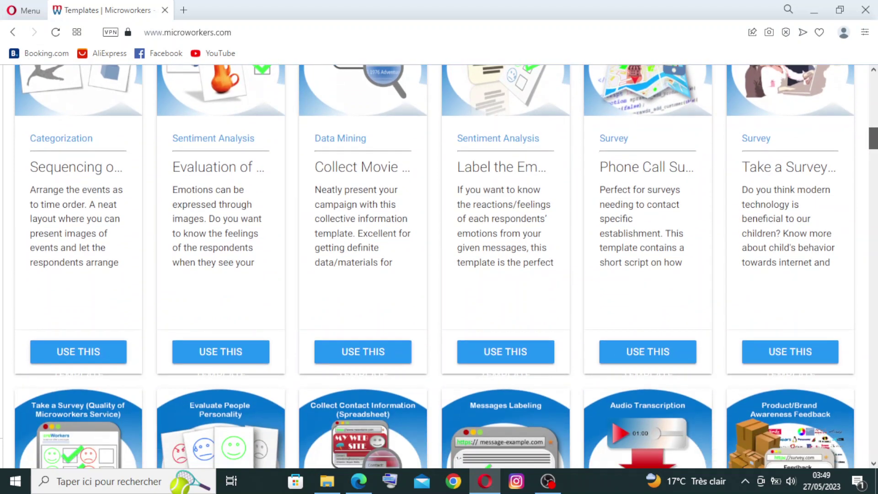
{"action": "scroll", "coordinate": [439, 266], "scroll_direction": "down", "scroll_amount": 8}
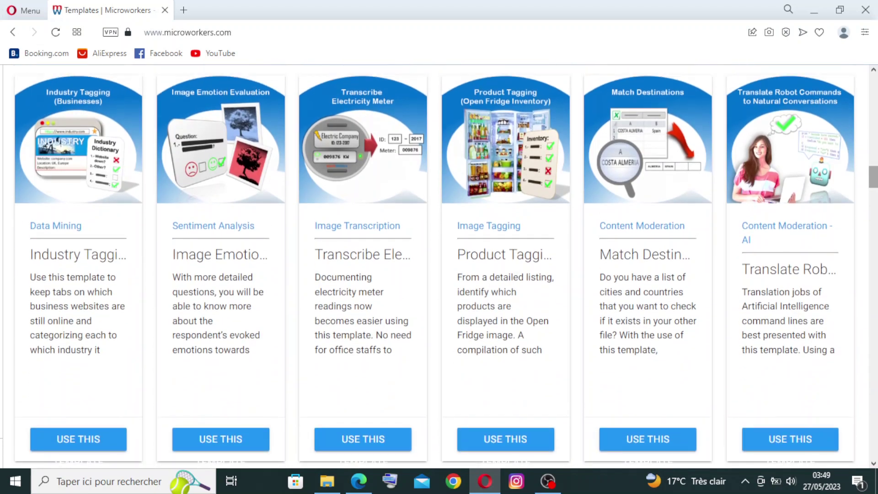
{"action": "scroll", "coordinate": [874, 135], "scroll_direction": "up", "scroll_amount": 7}
{"action": "left_click_drag", "start_coordinate": [875, 156], "coordinate": [875, 109]}
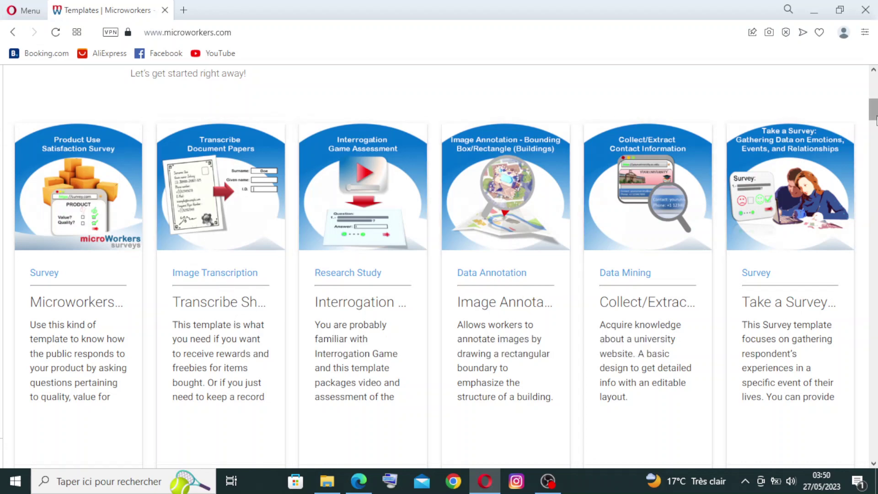
{"action": "left_click_drag", "start_coordinate": [875, 120], "coordinate": [875, 86]}
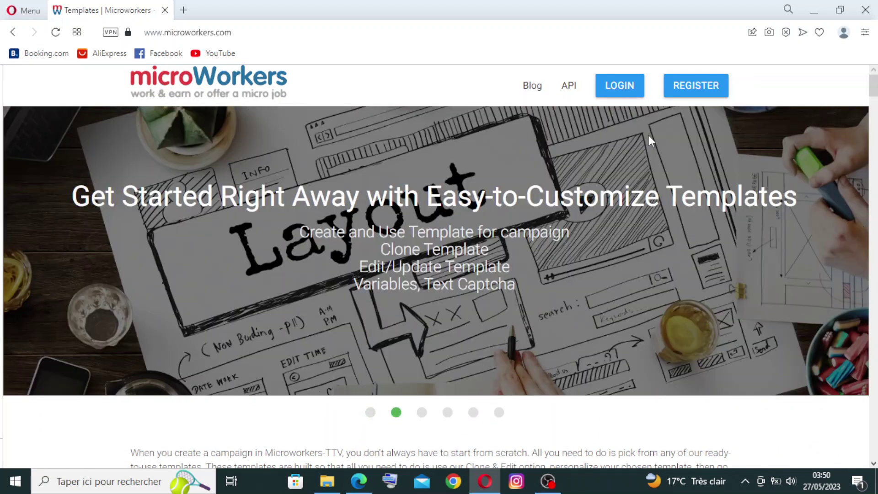
Go to the LOGIN page and choose 'Register for free' to reach the signup form
{"action": "left_click", "coordinate": [622, 85]}
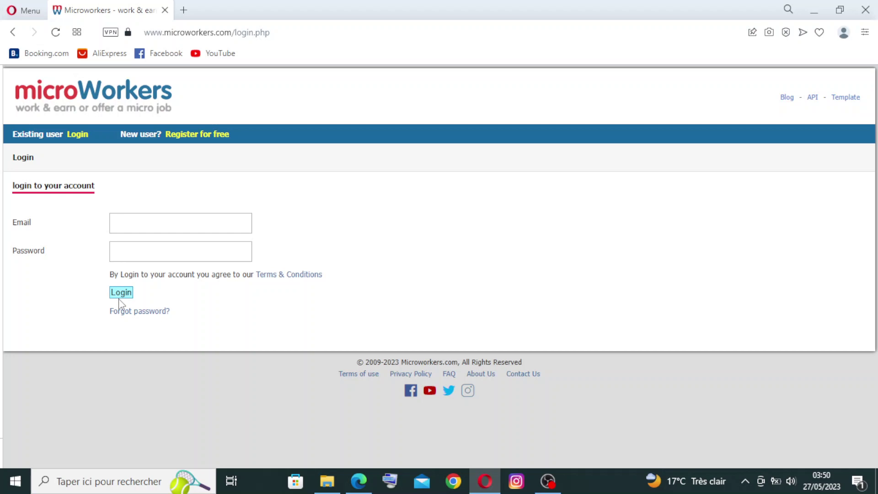
{"action": "left_click", "coordinate": [189, 136]}
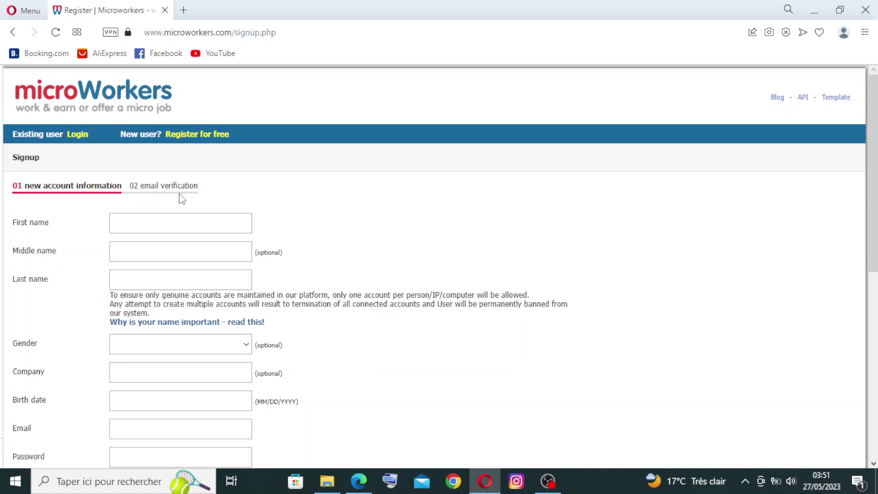
Enter the first and last name, leave middle name empty, and choose Female as gender
{"action": "left_click", "coordinate": [180, 223]}
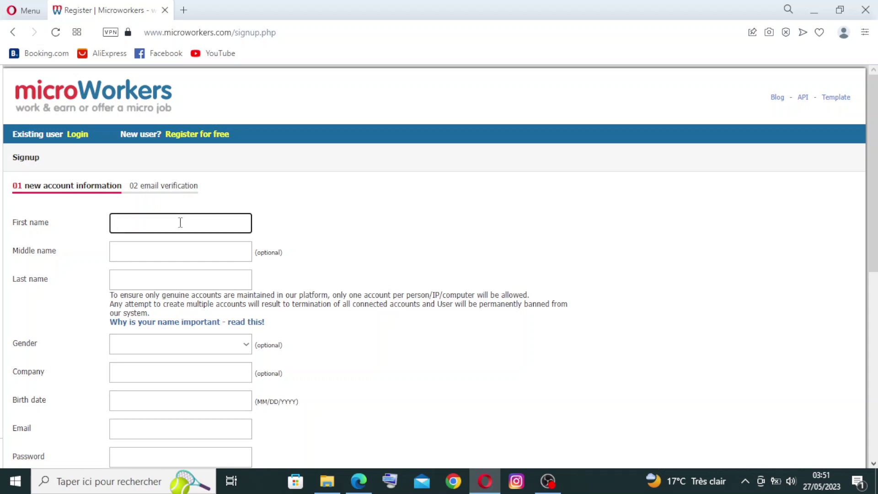
{"action": "left_click", "coordinate": [188, 249]}
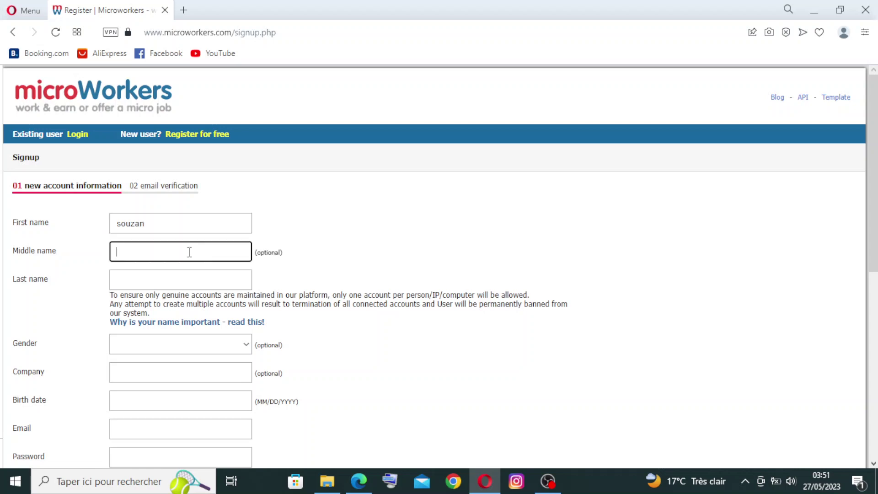
{"action": "left_click", "coordinate": [158, 277]}
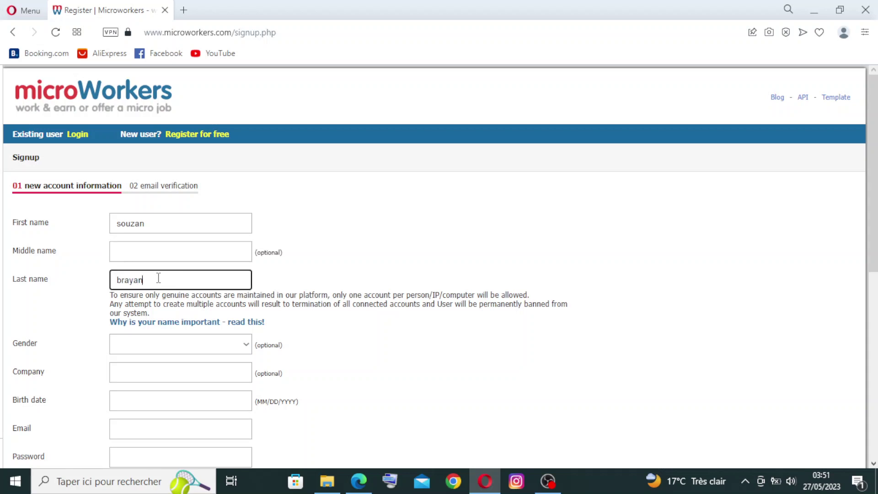
{"action": "left_click", "coordinate": [210, 349]}
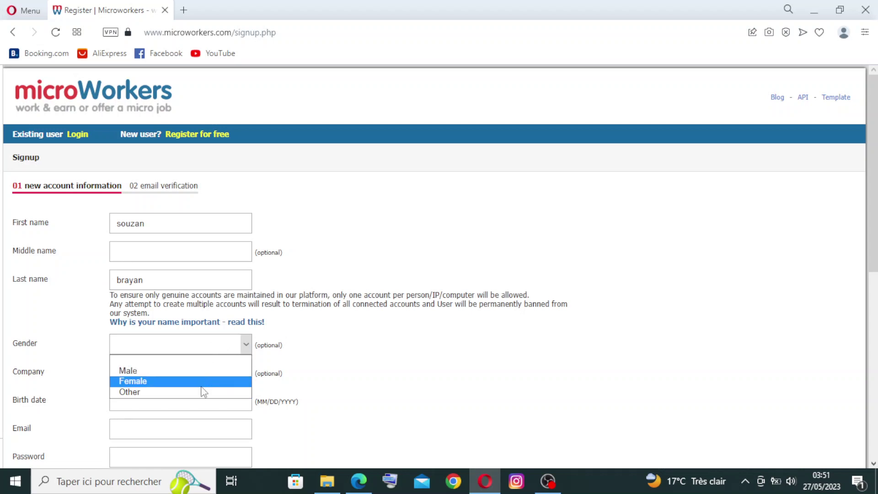
{"action": "left_click", "coordinate": [190, 385]}
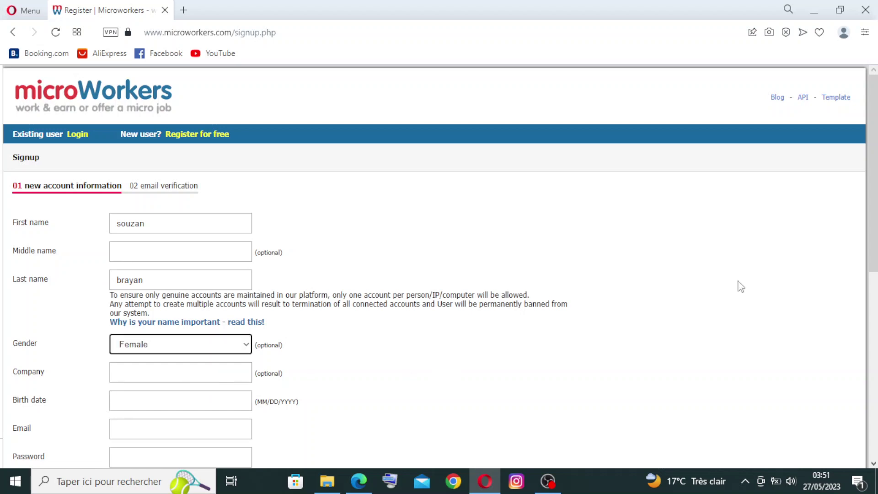
Fill in the company name and the birth date, correcting the typos
{"action": "scroll", "coordinate": [873, 183], "scroll_direction": "down", "scroll_amount": 1}
{"action": "scroll", "coordinate": [835, 231], "scroll_direction": "down", "scroll_amount": 2}
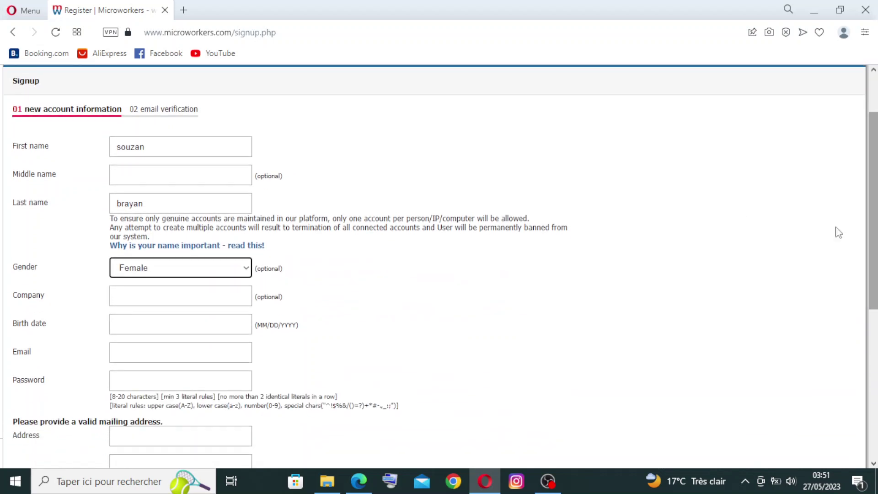
{"action": "left_click", "coordinate": [222, 292]}
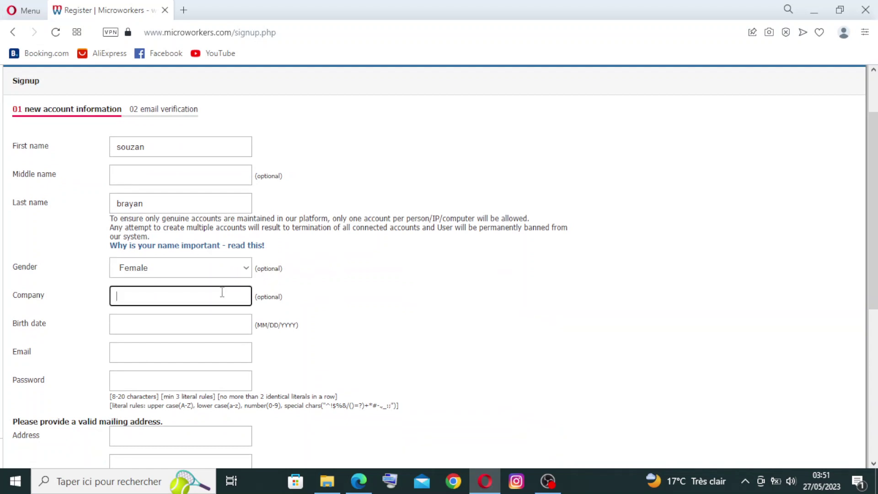
{"action": "type", "text": "sopuzan co"}
{"action": "key", "text": "BackSpace"}
{"action": "key", "text": "BackSpace"}
{"action": "key", "text": "BackSpace"}
{"action": "type", "text": "co"}
{"action": "left_click", "coordinate": [210, 324]}
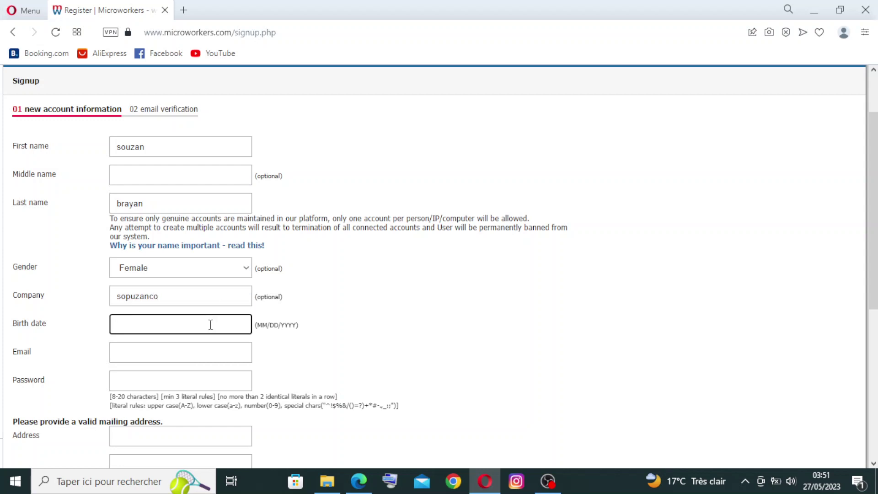
{"action": "type", "text": "&çç_"}
{"action": "key", "text": "BackSpace"}
{"action": "key", "text": "BackSpace"}
{"action": "key", "text": "BackSpace"}
{"action": "key", "text": "BackSpace"}
{"action": "type", "text": "1009"}
{"action": "key", "text": "BackSpace"}
{"action": "key", "text": "BackSpace"}
{"action": "key", "text": "BackSpace"}
Enter the email address in lowercase, replacing the mistyped uppercase version
{"action": "left_click", "coordinate": [200, 348]}
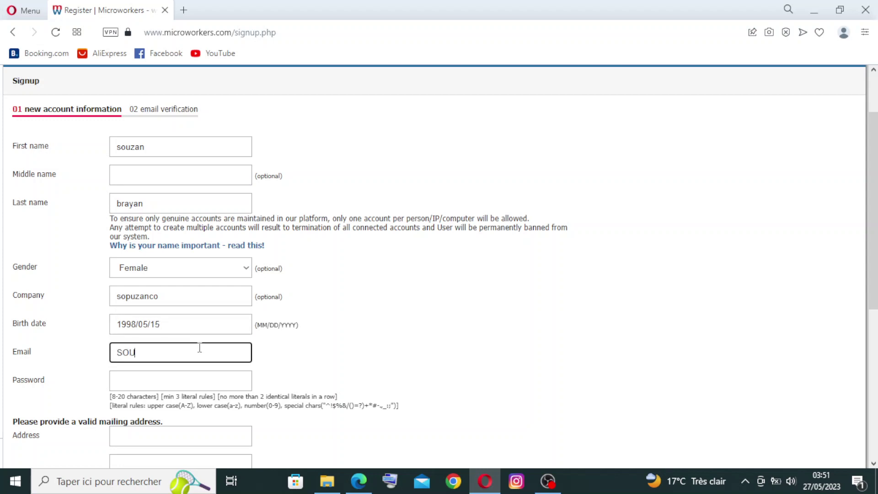
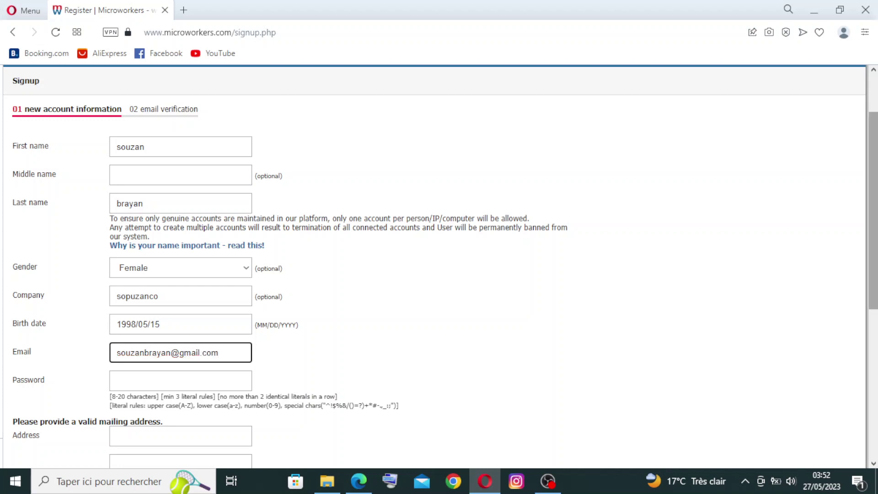
Enter the account password and move to the Address field
{"action": "scroll", "coordinate": [97, 263], "scroll_direction": "down", "scroll_amount": 2}
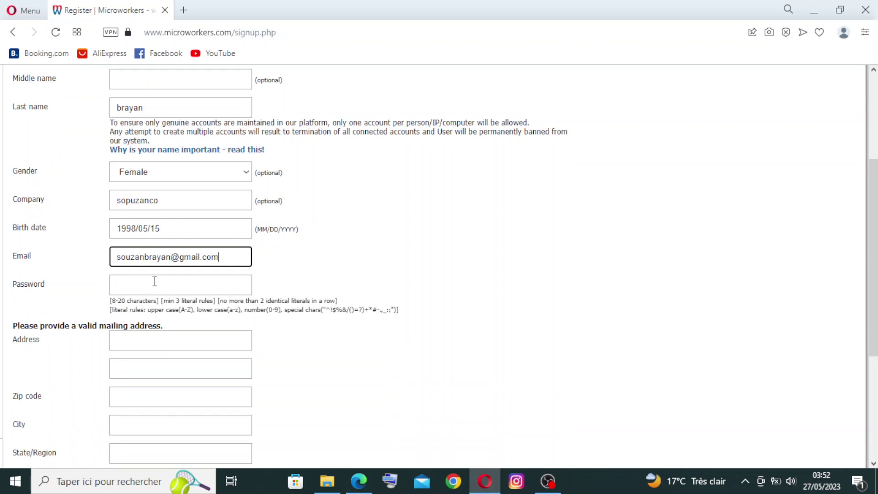
{"action": "left_click", "coordinate": [154, 281]}
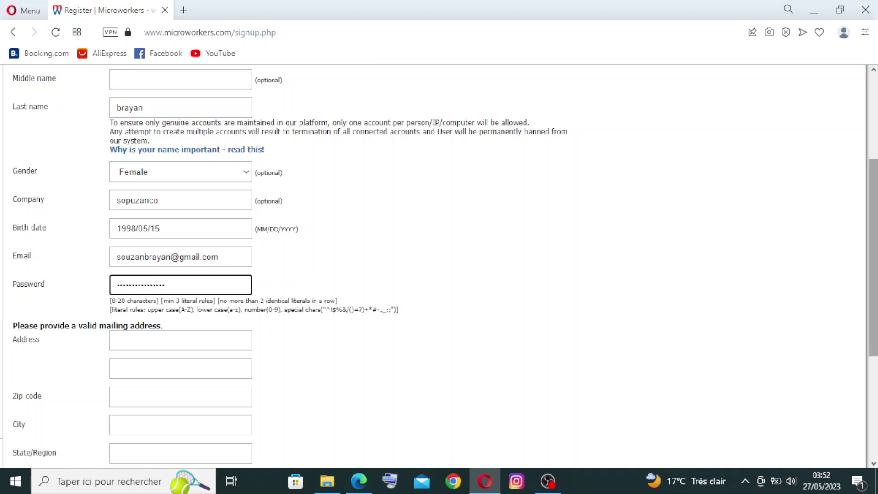
{"action": "scroll", "coordinate": [872, 275], "scroll_direction": "down", "scroll_amount": 2}
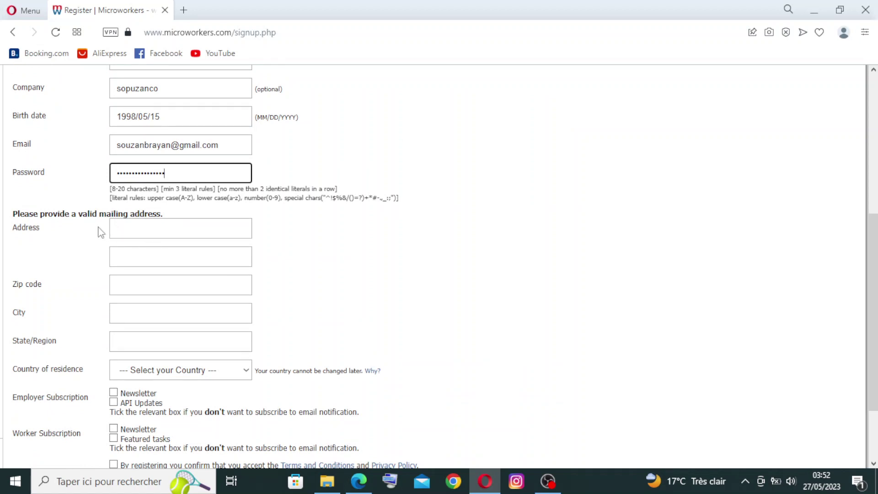
{"action": "left_click", "coordinate": [125, 227]}
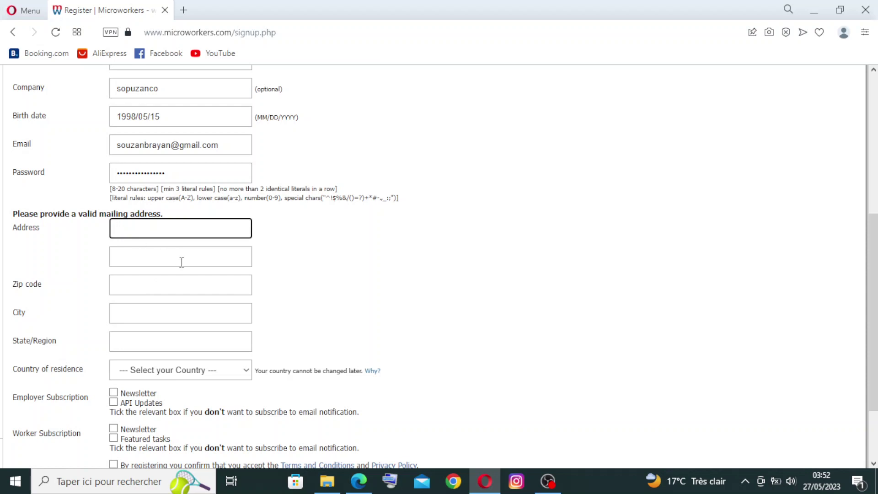
Open the Country of residence list and close it without choosing a country
{"action": "scroll", "coordinate": [873, 311], "scroll_direction": "down", "scroll_amount": 1}
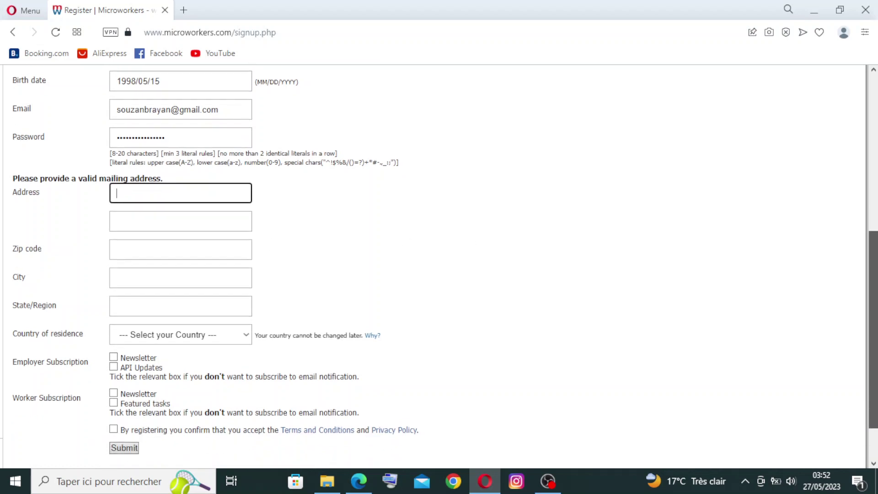
{"action": "scroll", "coordinate": [873, 320], "scroll_direction": "down", "scroll_amount": 2}
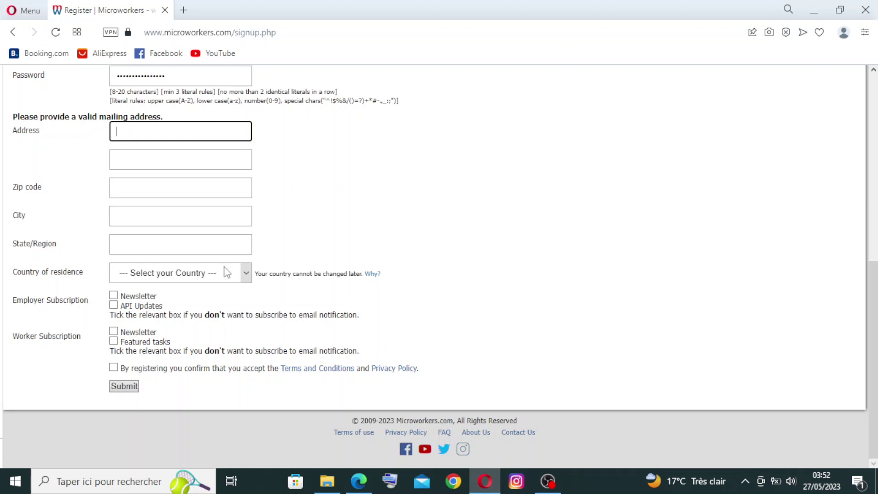
{"action": "left_click", "coordinate": [246, 277]}
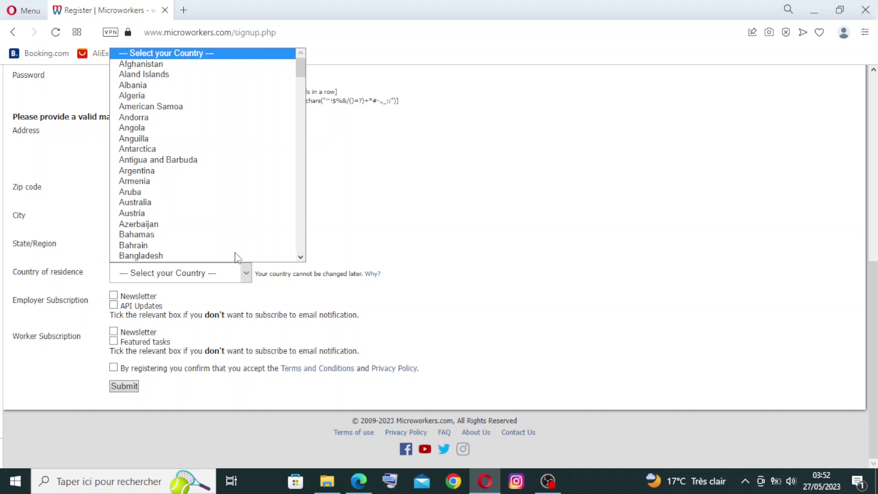
{"action": "left_click_drag", "start_coordinate": [301, 68], "coordinate": [360, 182]}
{"action": "left_click", "coordinate": [378, 188]}
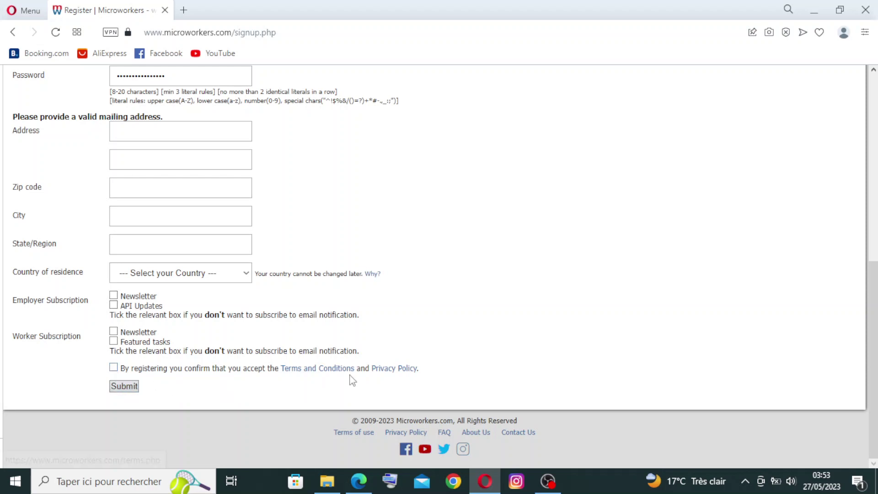
Return to the Templates page via the microWorkers logo
{"action": "left_click_drag", "start_coordinate": [873, 361], "coordinate": [873, 182]}
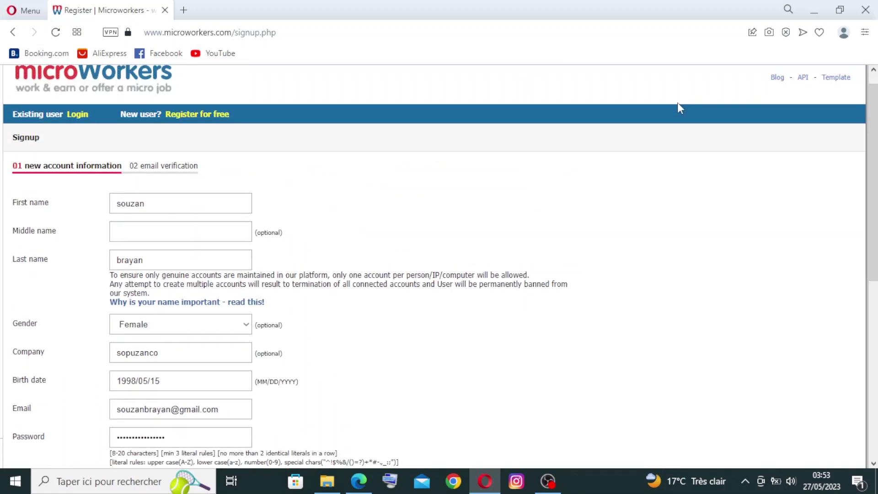
{"action": "left_click_drag", "start_coordinate": [873, 192], "coordinate": [873, 182]}
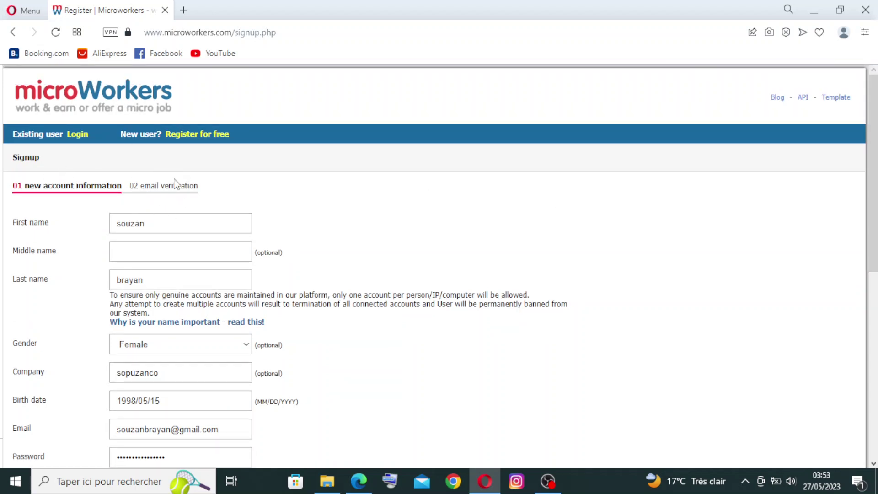
{"action": "left_click", "coordinate": [105, 98]}
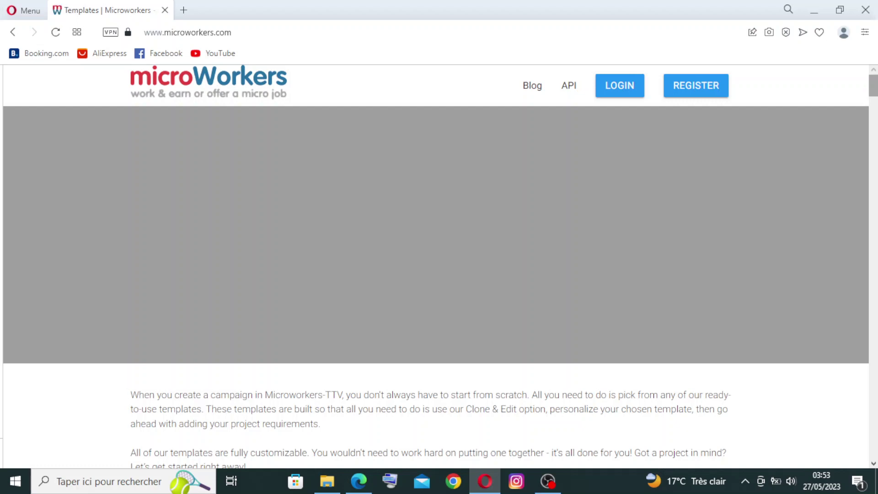
Open the find bar and scroll through templates like Image Emotion Evaluation and Video Transcription
{"action": "key", "text": "ctrl+f"}
{"action": "scroll", "coordinate": [875, 100], "scroll_direction": "down", "scroll_amount": 7}
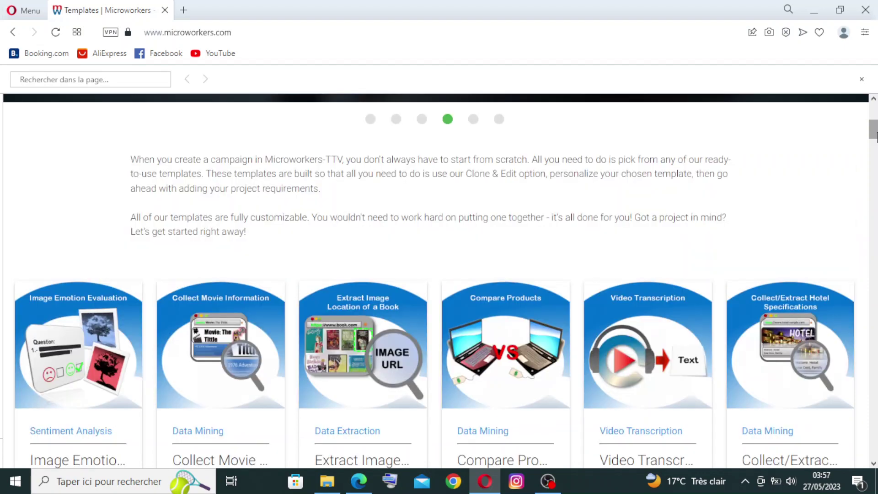
{"action": "scroll", "coordinate": [875, 133], "scroll_direction": "down", "scroll_amount": 9}
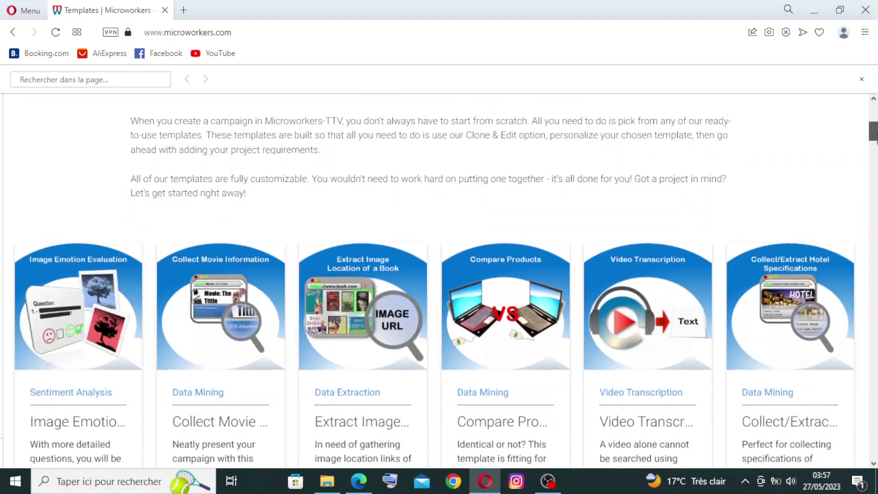
{"action": "scroll", "coordinate": [439, 280], "scroll_direction": "down", "scroll_amount": 7}
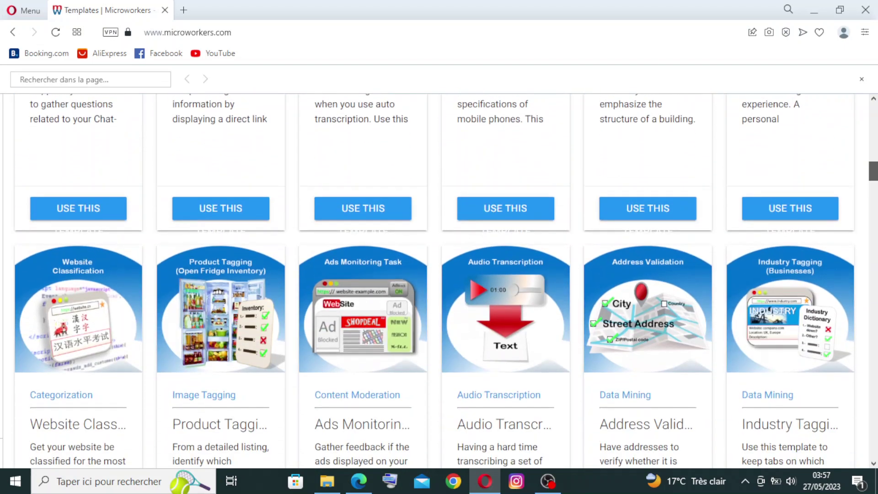
{"action": "scroll", "coordinate": [439, 281], "scroll_direction": "down", "scroll_amount": 8}
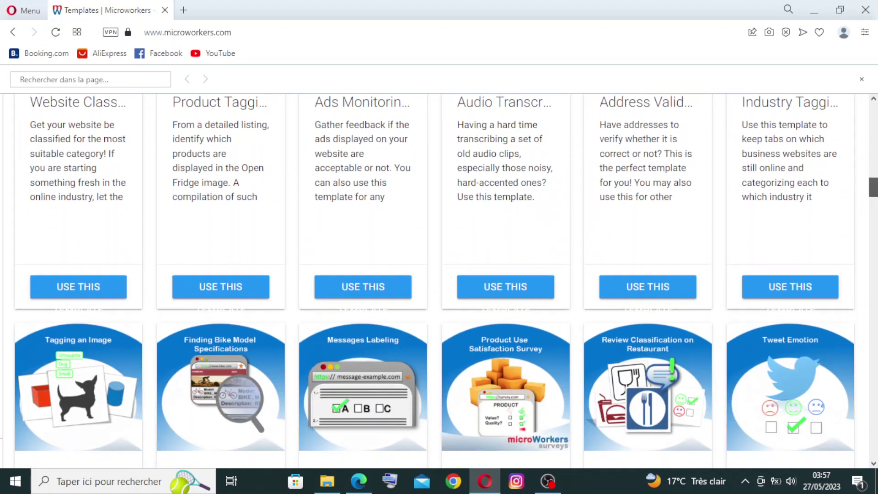
{"action": "scroll", "coordinate": [539, 247], "scroll_direction": "down", "scroll_amount": 20}
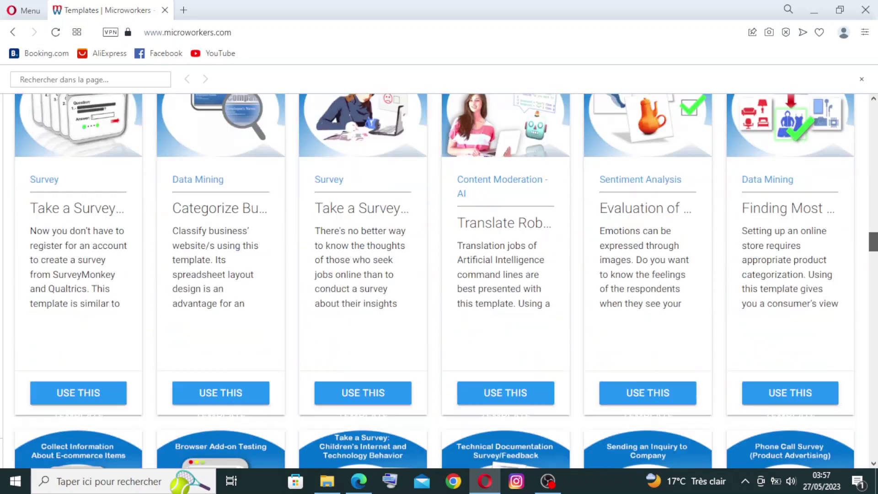
{"action": "scroll", "coordinate": [540, 247], "scroll_direction": "down", "scroll_amount": 10}
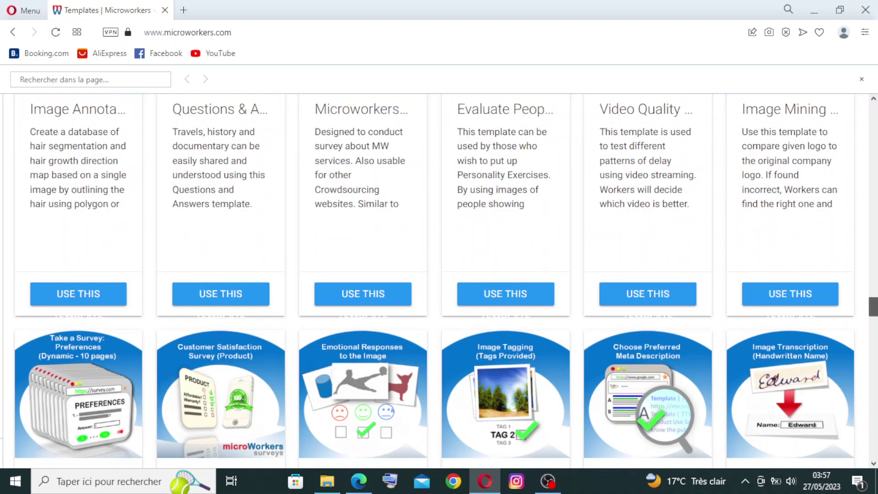
{"action": "scroll", "coordinate": [439, 280], "scroll_direction": "up", "scroll_amount": 20}
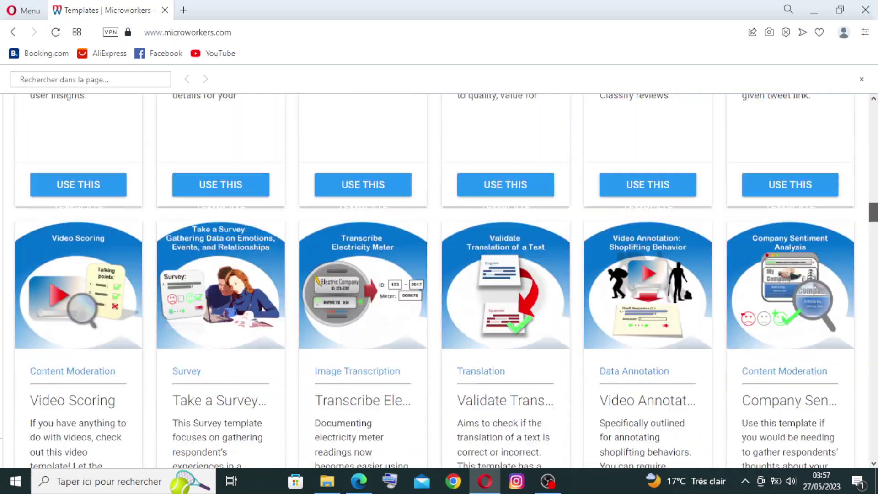
{"action": "scroll", "coordinate": [439, 280], "scroll_direction": "up", "scroll_amount": 10}
{"action": "scroll", "coordinate": [438, 280], "scroll_direction": "down", "scroll_amount": 7}
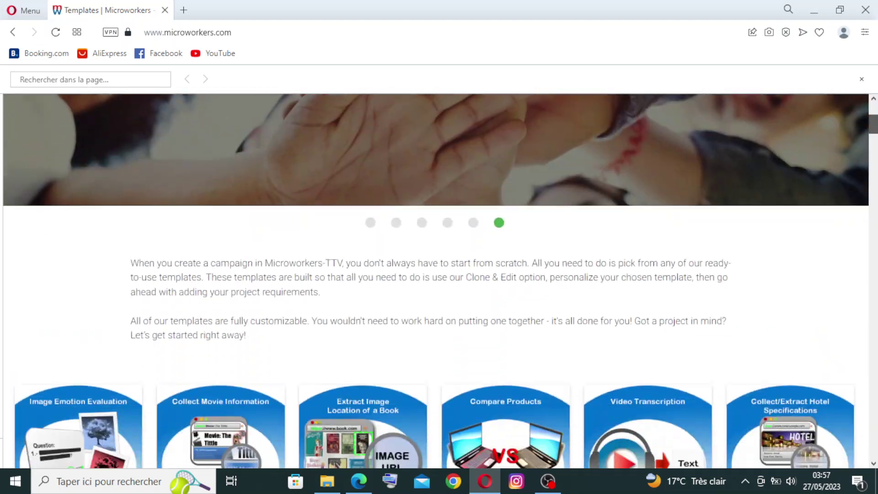
{"action": "scroll", "coordinate": [439, 280], "scroll_direction": "down", "scroll_amount": 1}
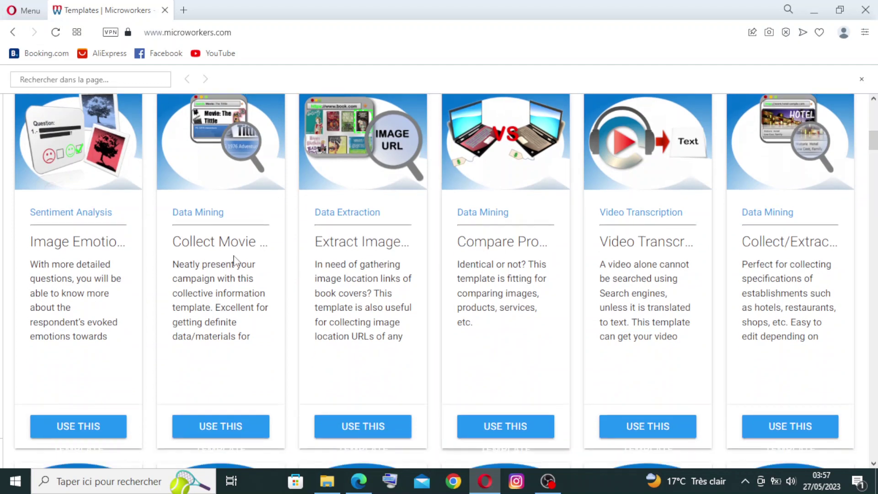